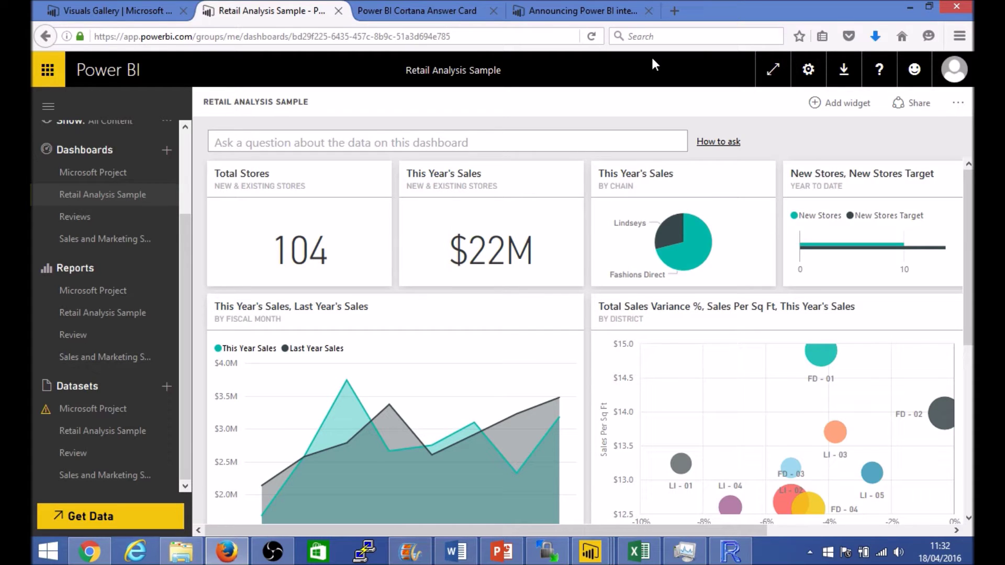
# Step: Bring up the Getting Started section of the Power BI Cortana announcement blog post
pyautogui.click(554, 11)
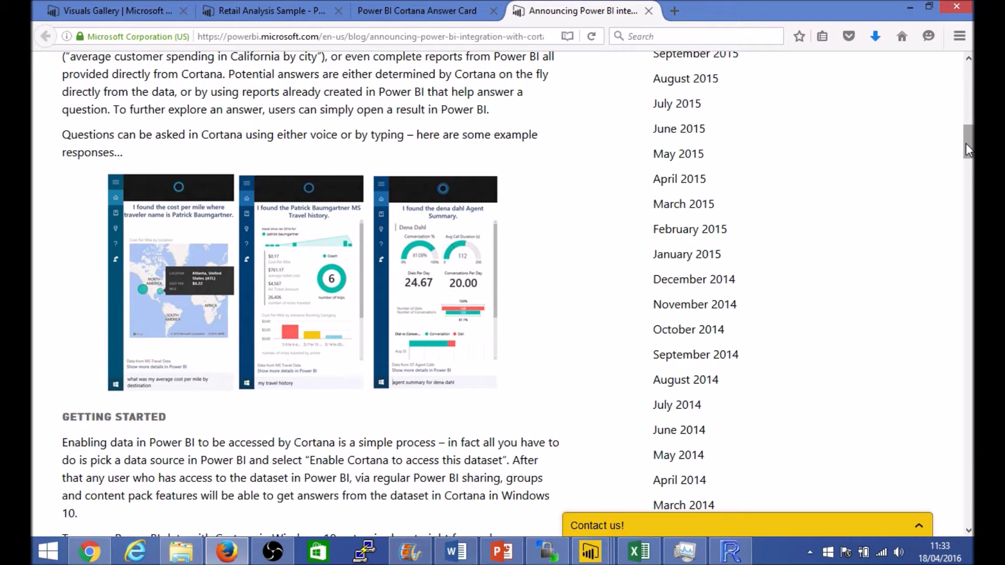
pyautogui.moveTo(966, 143)
pyautogui.mouseDown()
pyautogui.moveTo(966, 124)
pyautogui.moveTo(968, 139)
pyautogui.mouseUp()
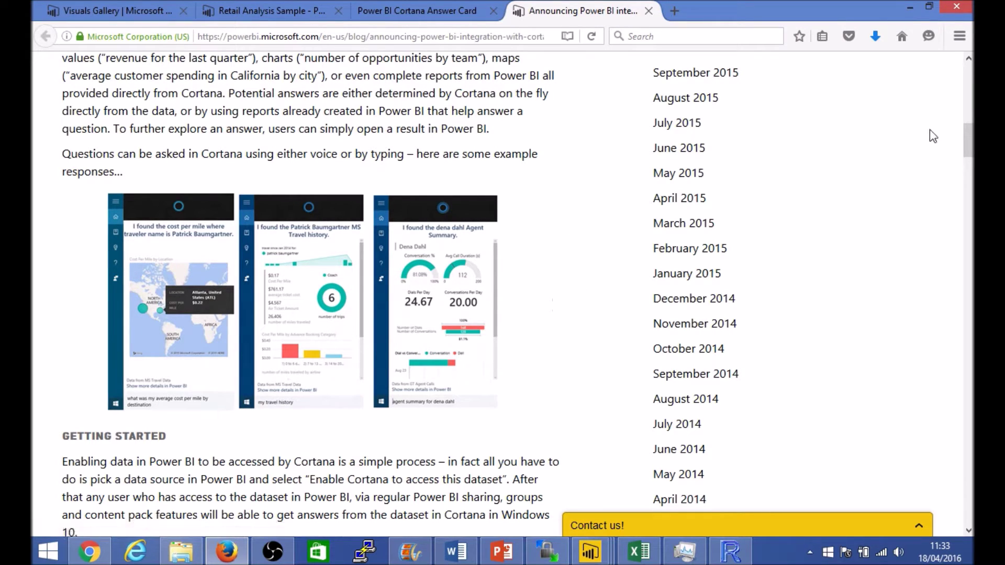
pyautogui.scroll(-10, 969, 143)
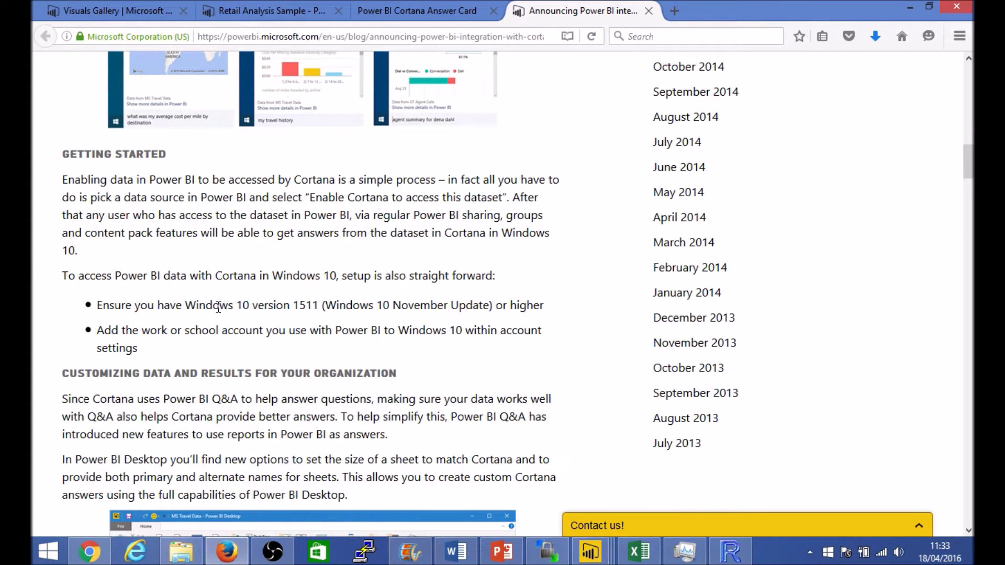
pyautogui.moveTo(197, 305); pyautogui.dragTo(283, 306)
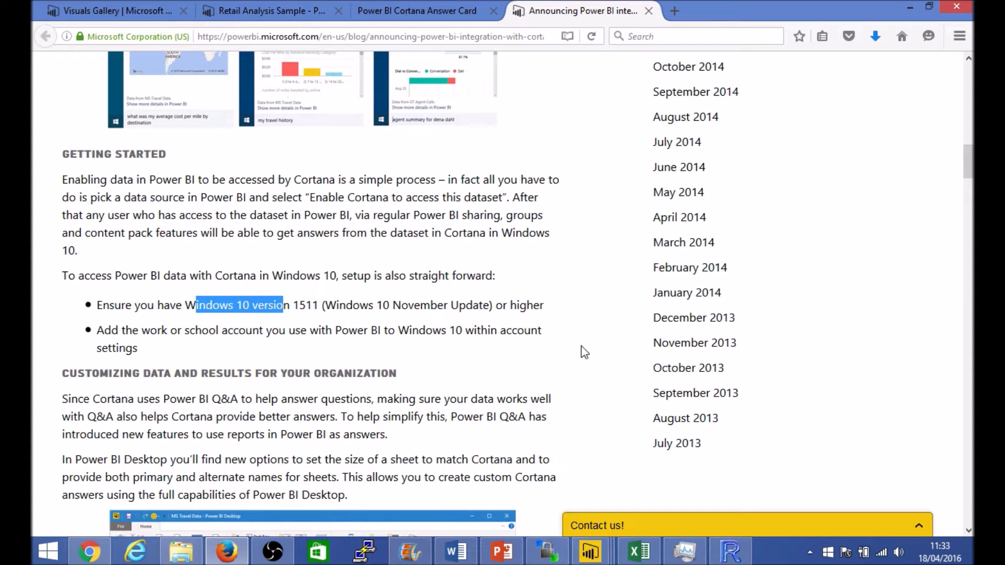
pyautogui.moveTo(970, 169)
pyautogui.mouseDown()
pyautogui.moveTo(969, 193)
pyautogui.moveTo(970, 164)
pyautogui.mouseUp()
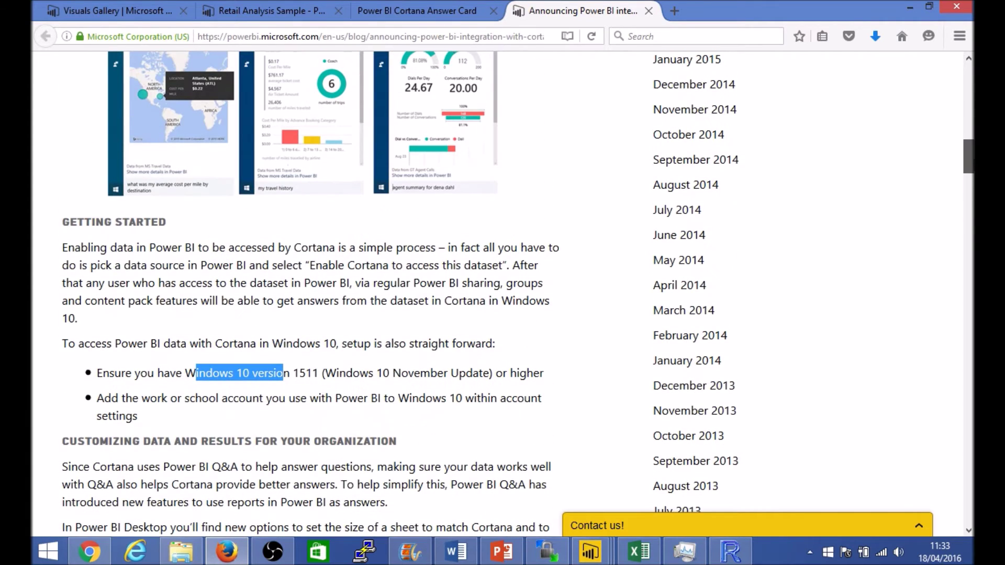
pyautogui.click(448, 338)
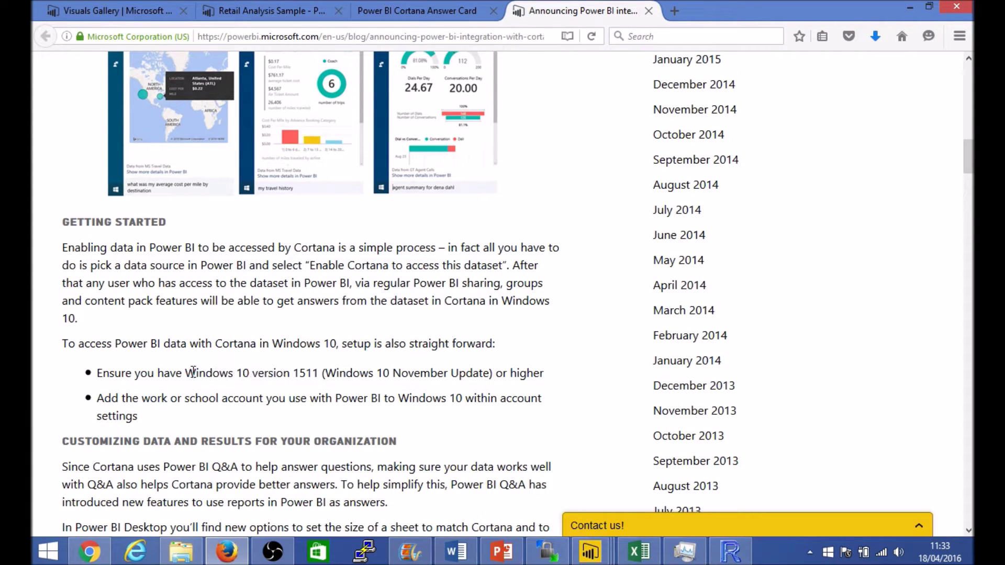
pyautogui.moveTo(193, 371); pyautogui.dragTo(255, 369)
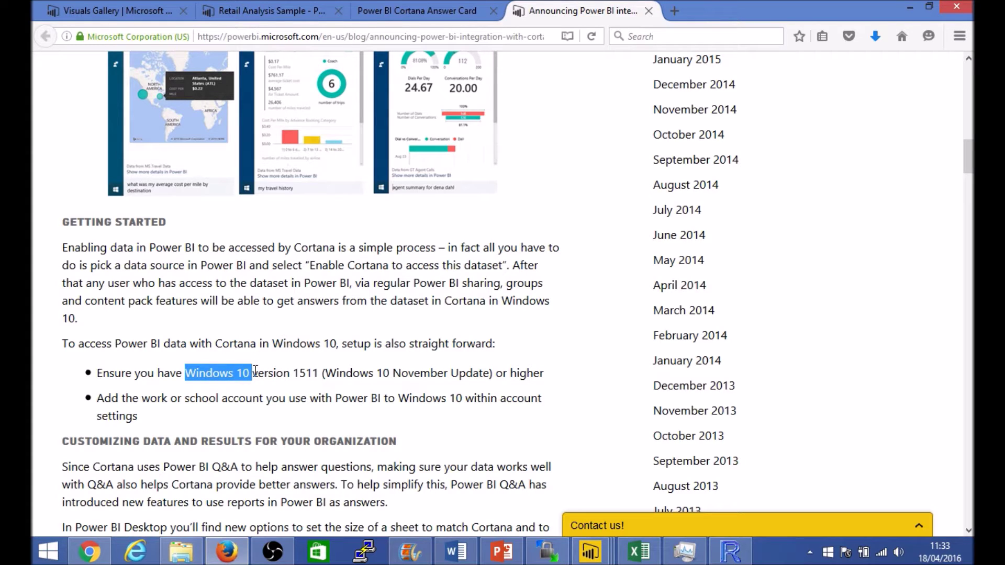
pyautogui.click(308, 376)
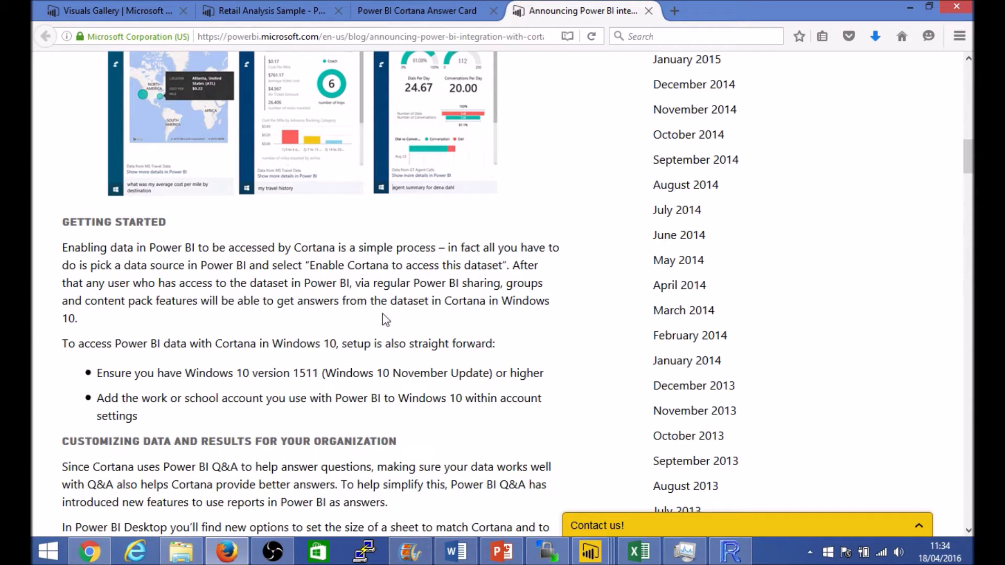
# Step: Confirm 'Enable Cortana to access this dataset' is ticked in the Sales and Marketing Sample settings
pyautogui.click(256, 7)
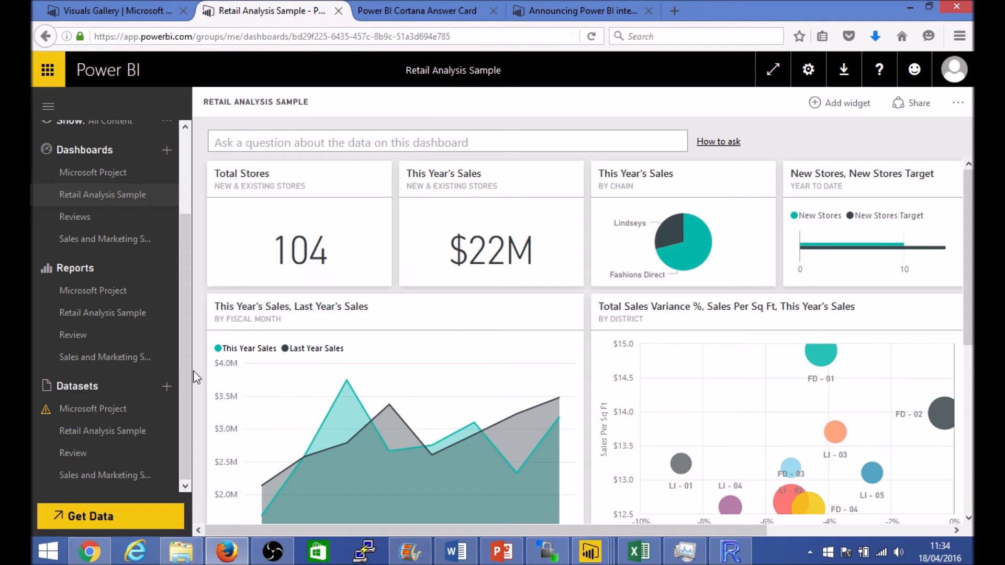
pyautogui.click(168, 478)
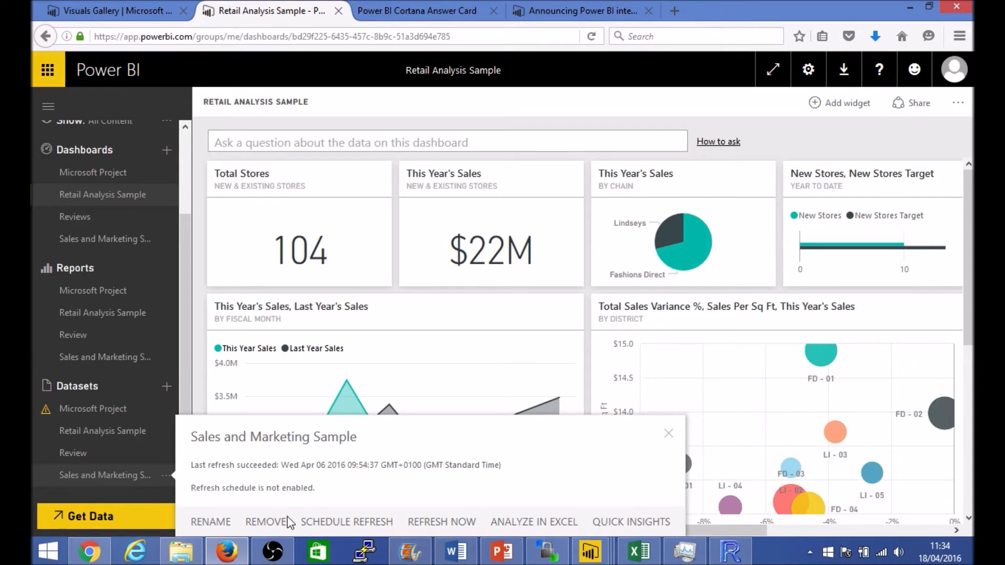
pyautogui.click(354, 524)
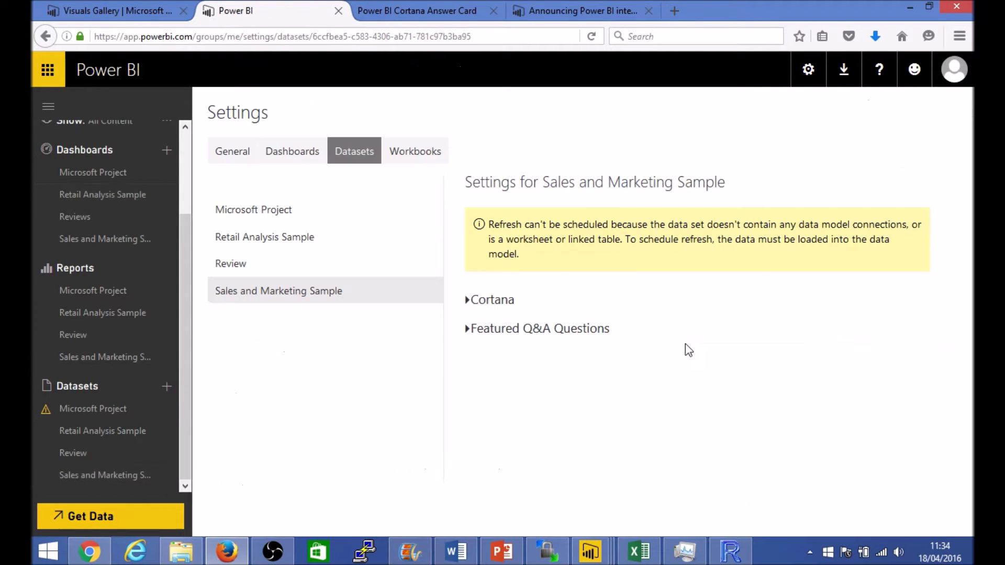
pyautogui.click(466, 301)
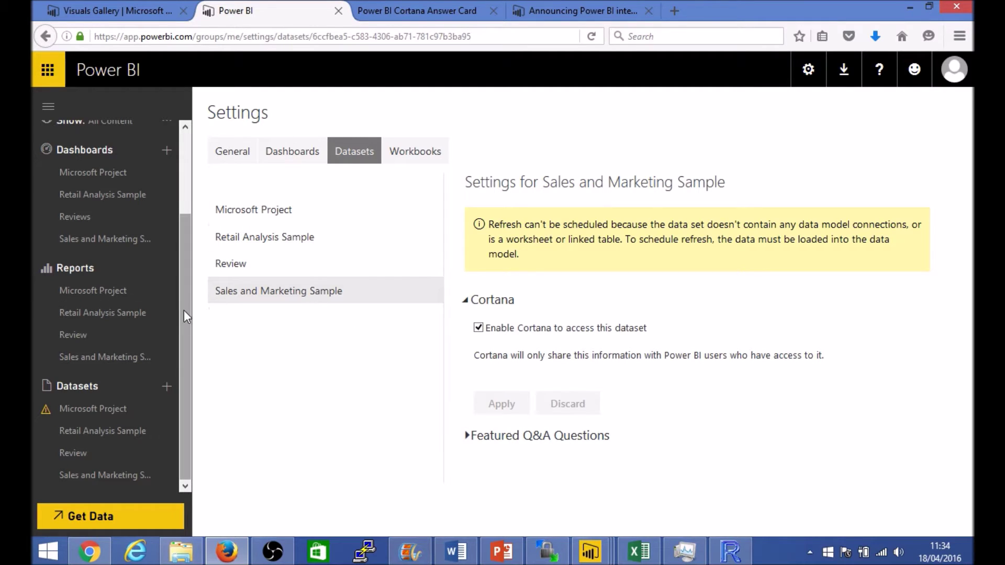
pyautogui.moveTo(184, 310); pyautogui.dragTo(178, 184)
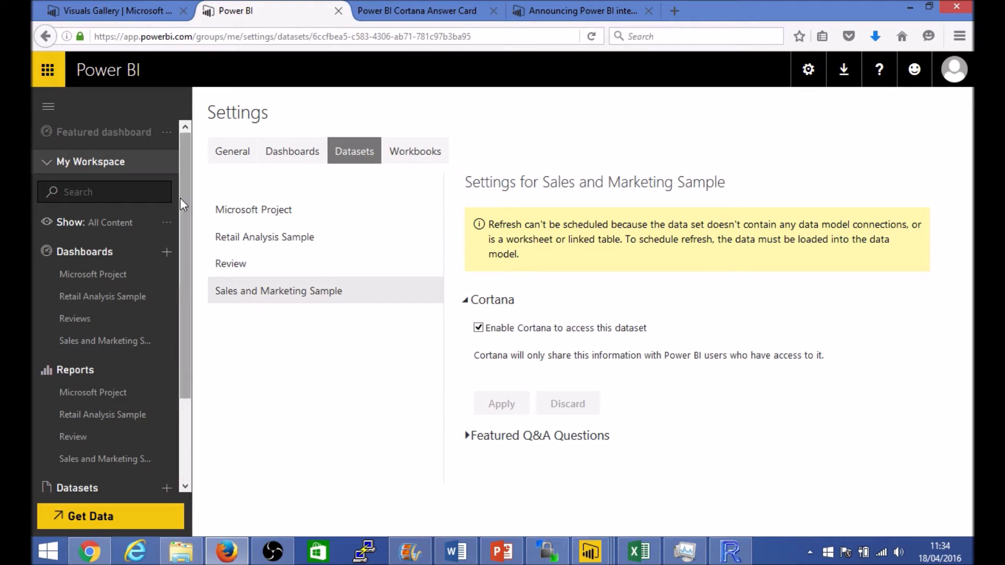
# Step: Open the Sales and Marketing Sample dashboard
pyautogui.click(106, 302)
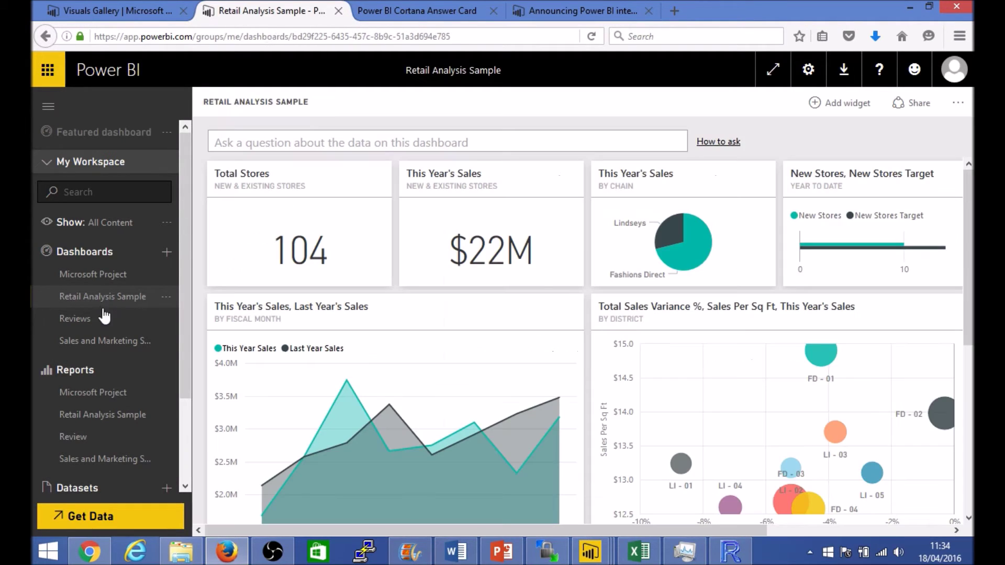
pyautogui.click(101, 343)
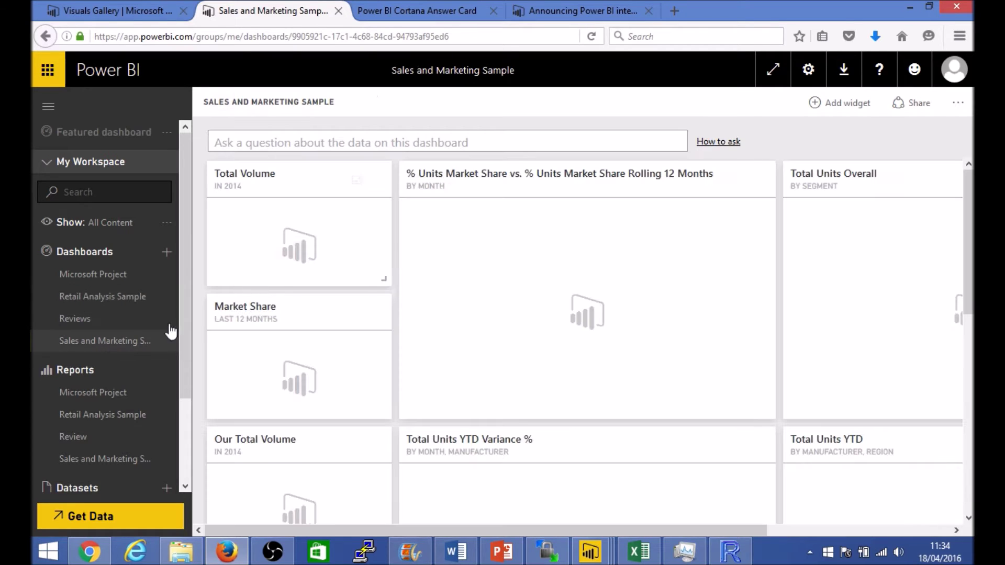
pyautogui.click(185, 460)
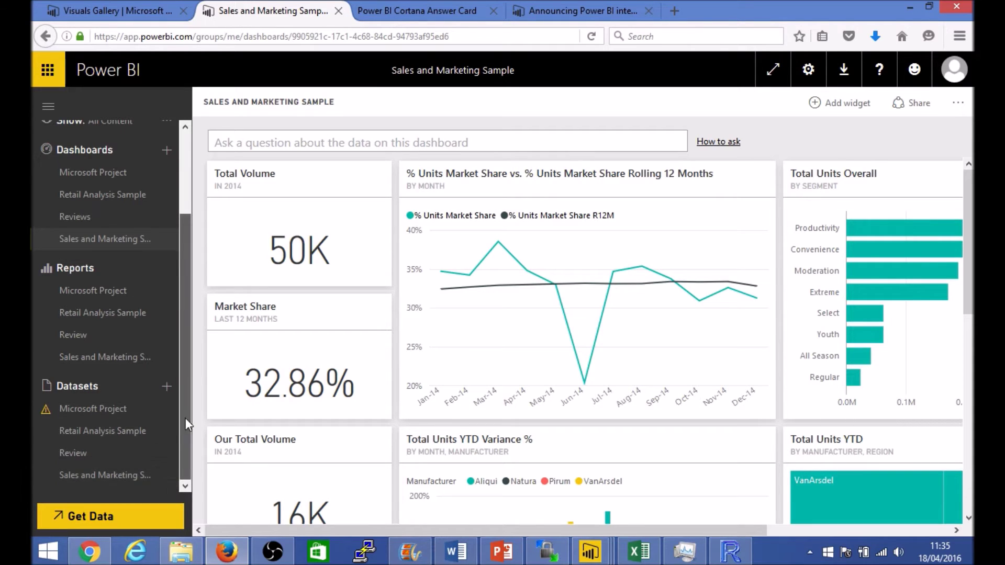
pyautogui.scroll(3, 158, 377)
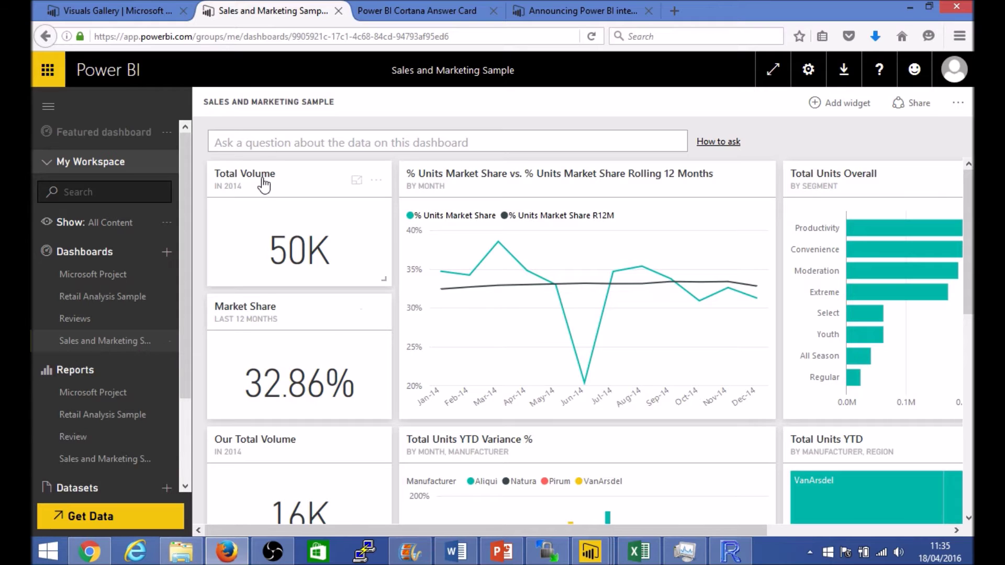
# Step: Ask the dashboard Q&A 'sales by year' to get a line chart answer
pyautogui.click(260, 147)
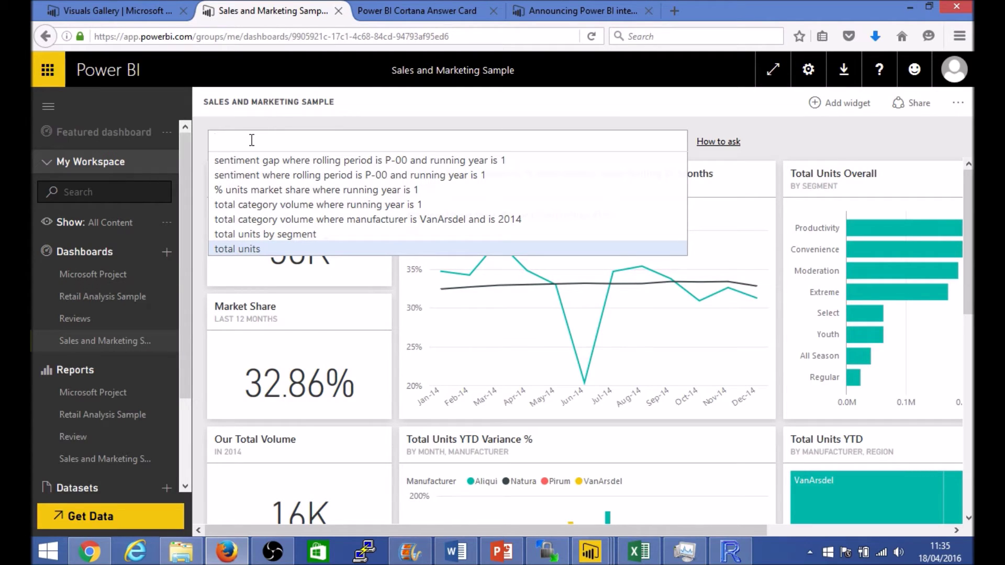
pyautogui.write('sales by')
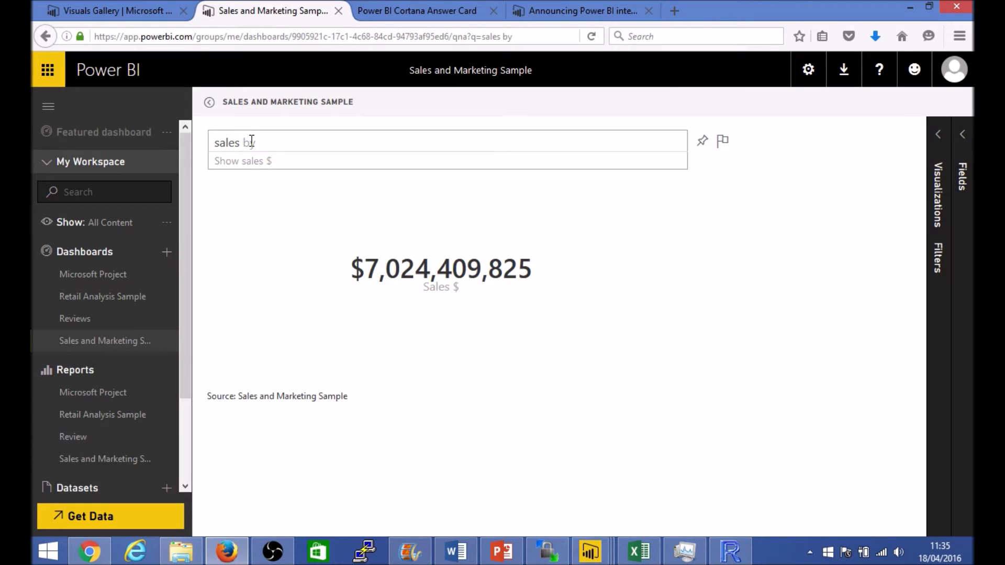
pyautogui.press('BackSpace')
pyautogui.press('BackSpace')
pyautogui.write('s')
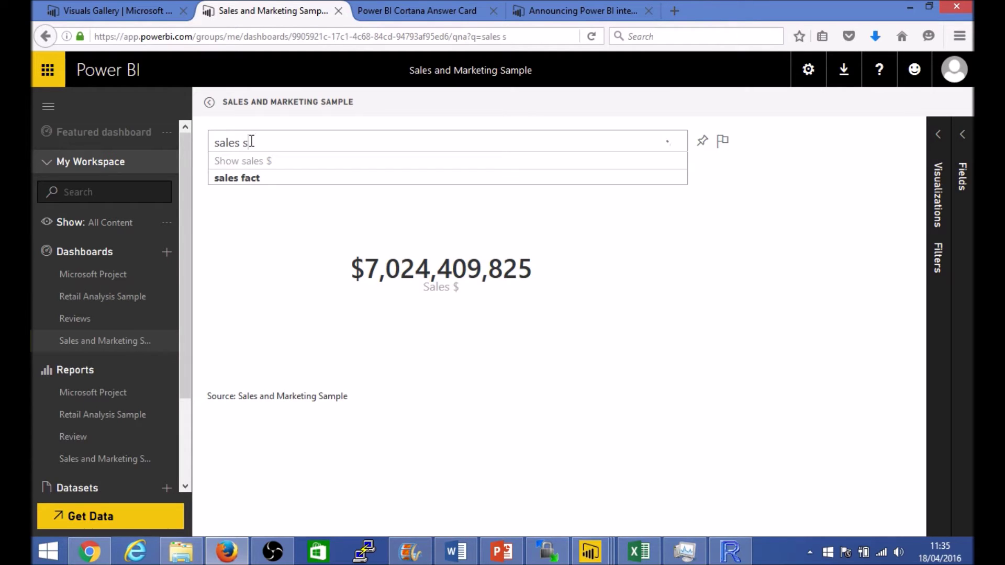
pyautogui.press('BackSpace')
pyautogui.write('by')
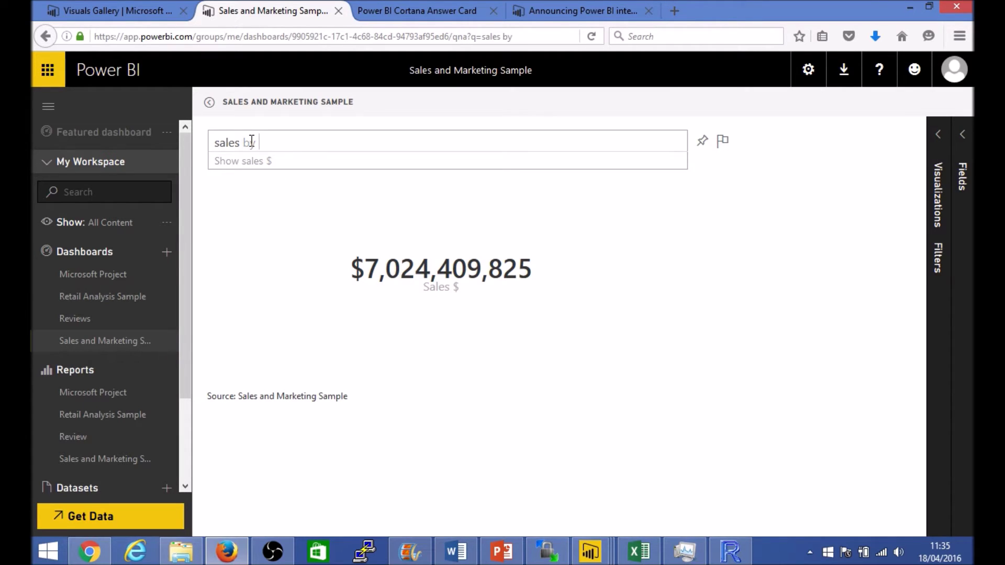
pyautogui.write(' year')
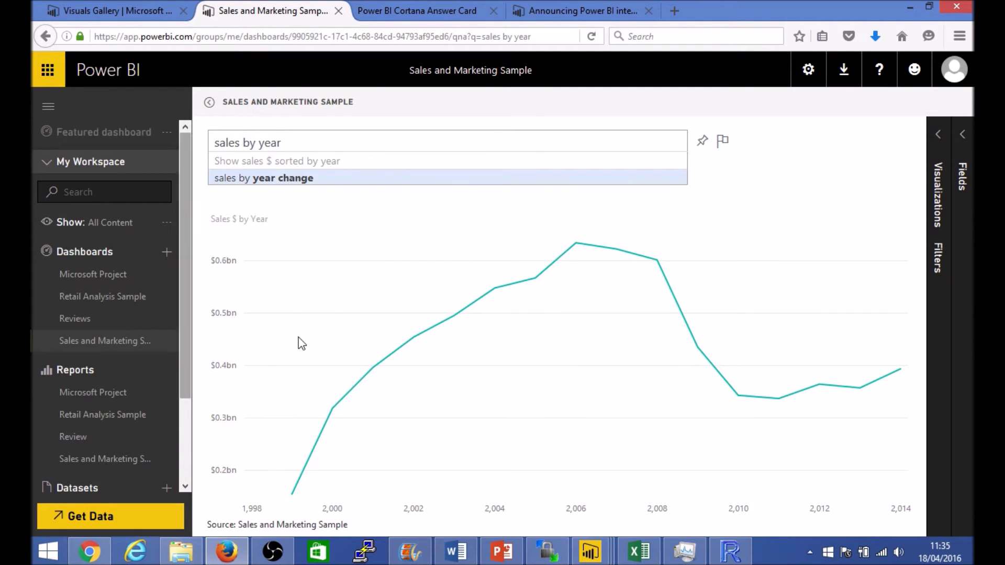
pyautogui.moveTo(331, 258)
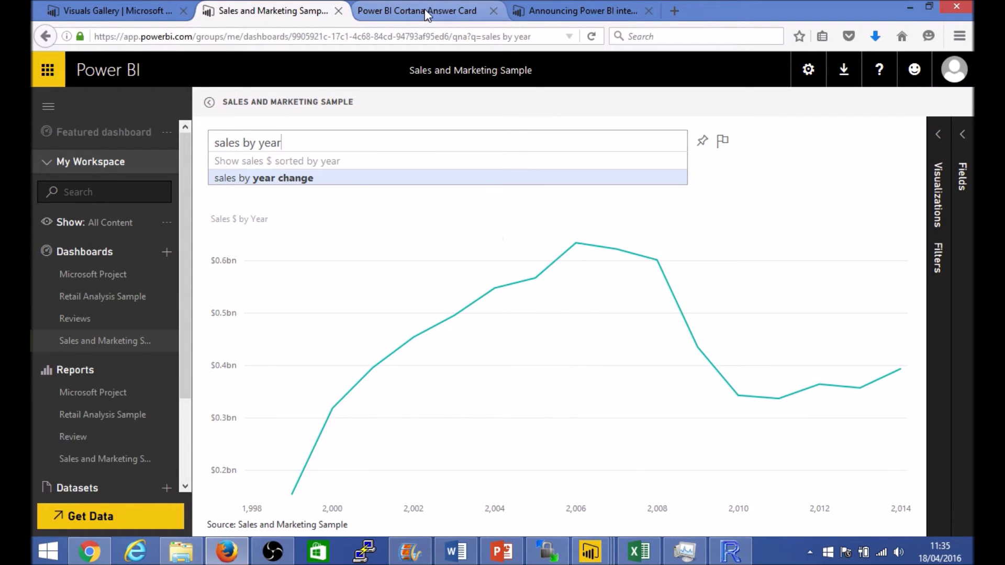
pyautogui.click(407, 13)
# Step: Delete the old reviews count utterance from the Utterance box
pyautogui.click(177, 77)
pyautogui.hotkey('ctrl', 'a')
pyautogui.press('BackSpace')
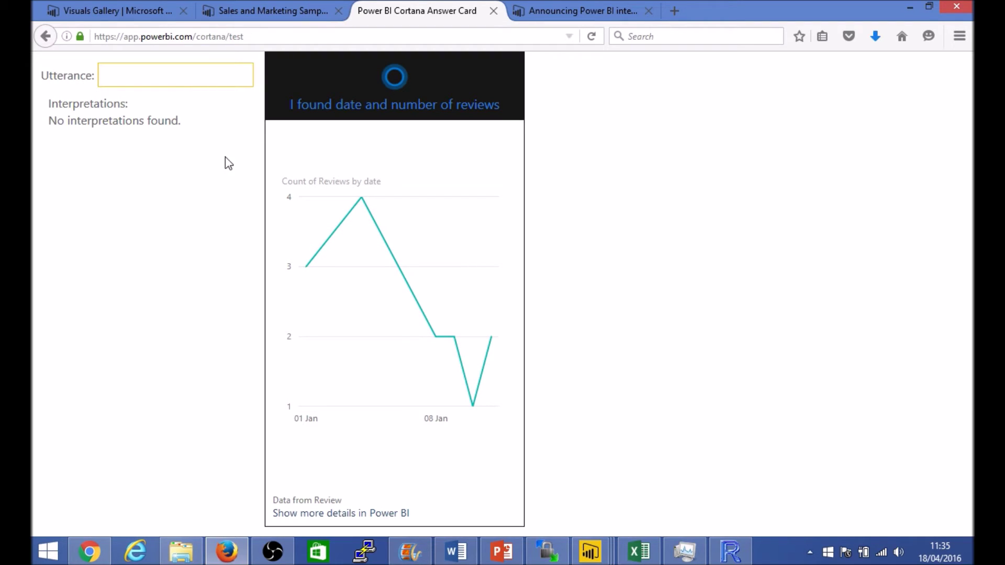
pyautogui.moveTo(329, 278)
# Step: Test the utterance 'sales by year' using the Sales and Marketing Sample interpretation, charting Sales $ by Year
pyautogui.click(262, 37)
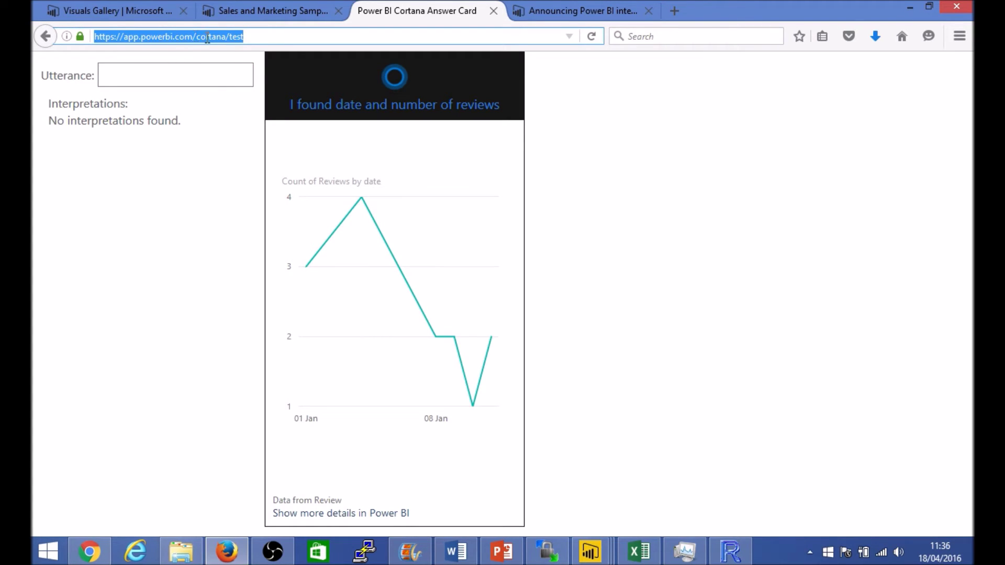
pyautogui.click(137, 72)
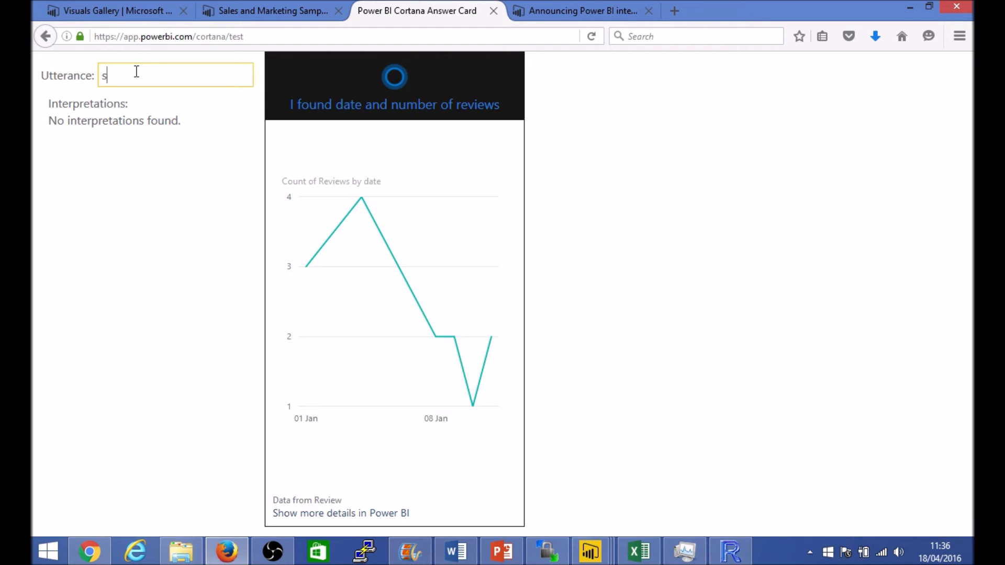
pyautogui.write('sales by year')
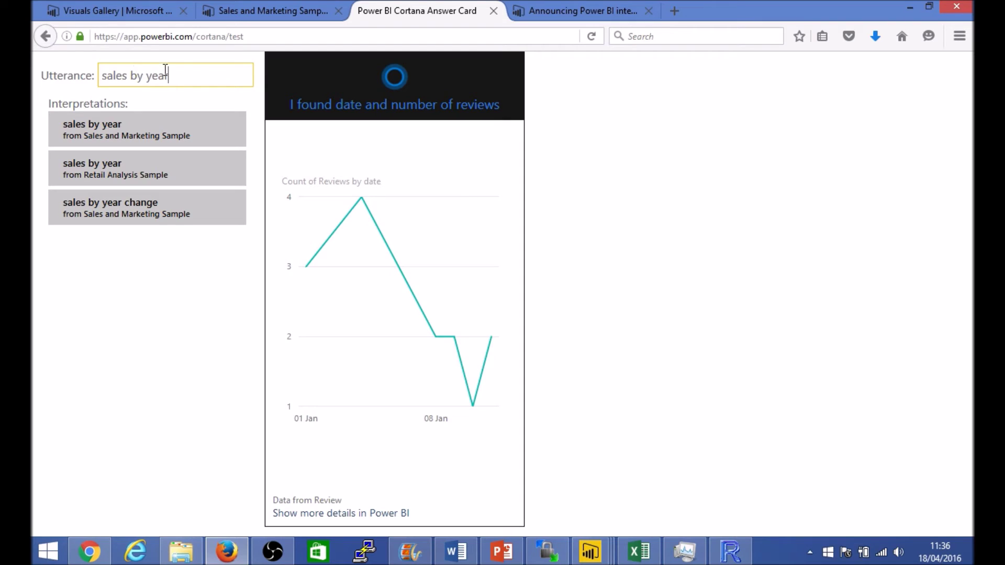
pyautogui.click(164, 202)
pyautogui.click(173, 176)
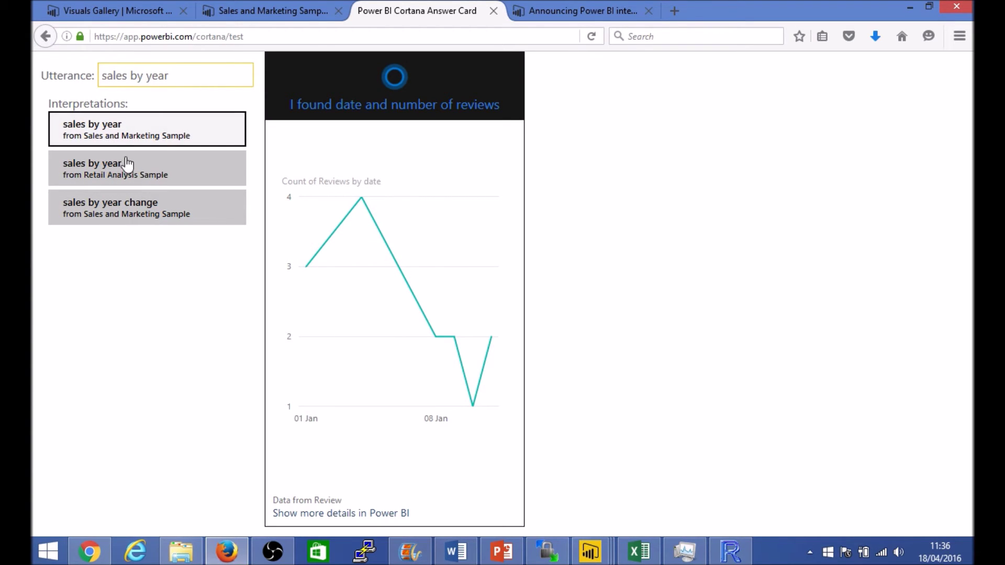
pyautogui.click(155, 139)
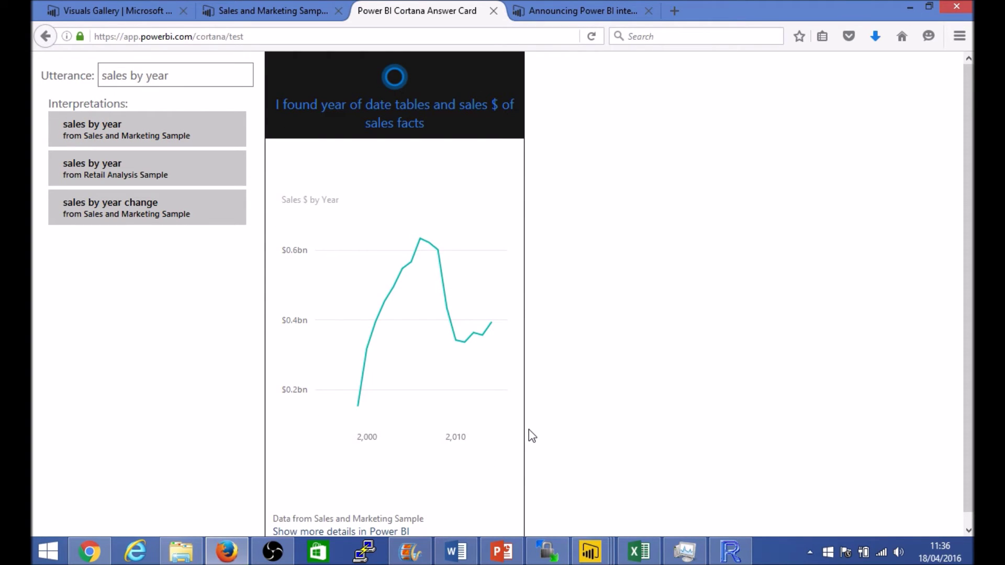
pyautogui.moveTo(375, 220)
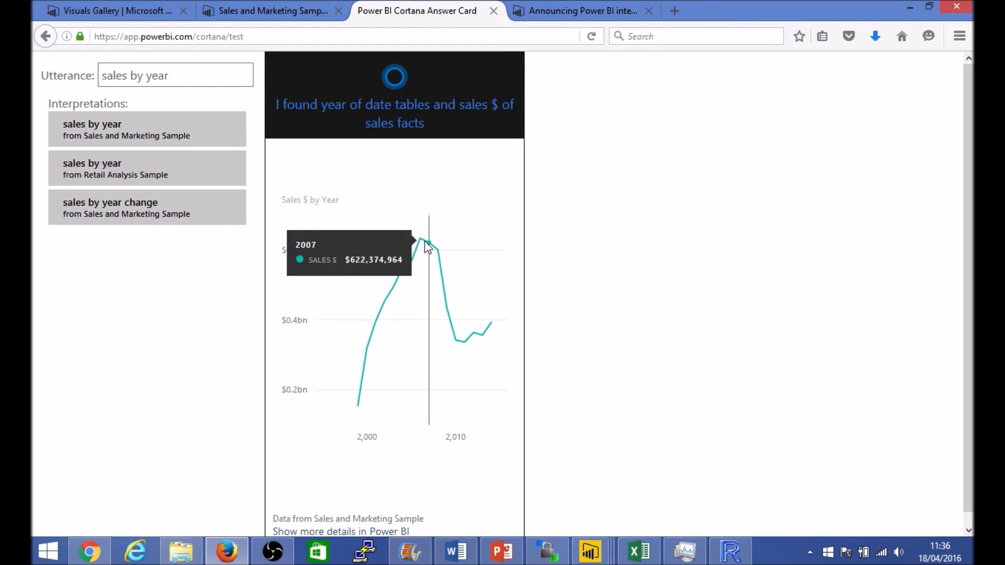
pyautogui.moveTo(180, 74); pyautogui.dragTo(151, 69)
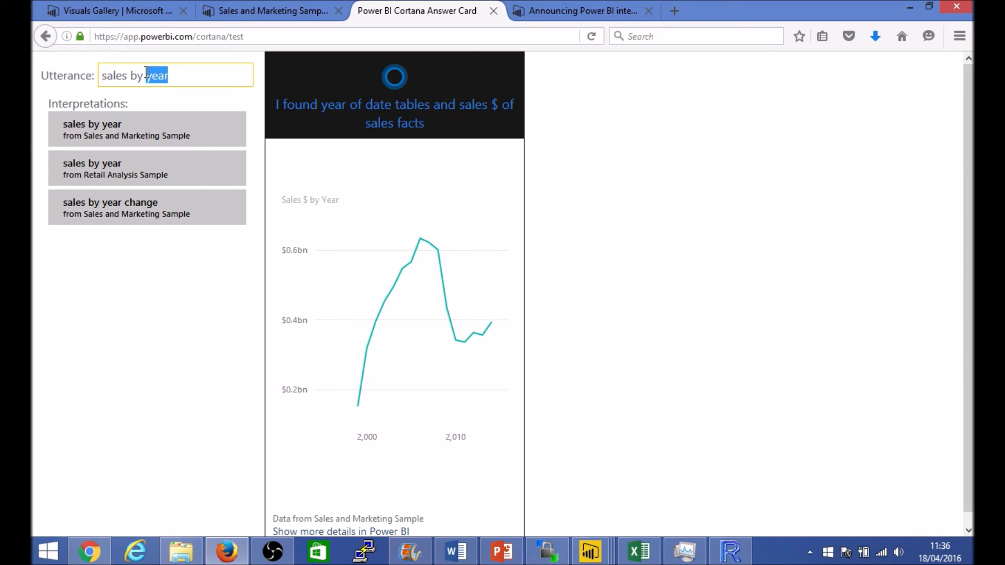
# Step: Replace 'year' with 'region' to chart Sales $ by Region for East, Central and West
pyautogui.write('region')
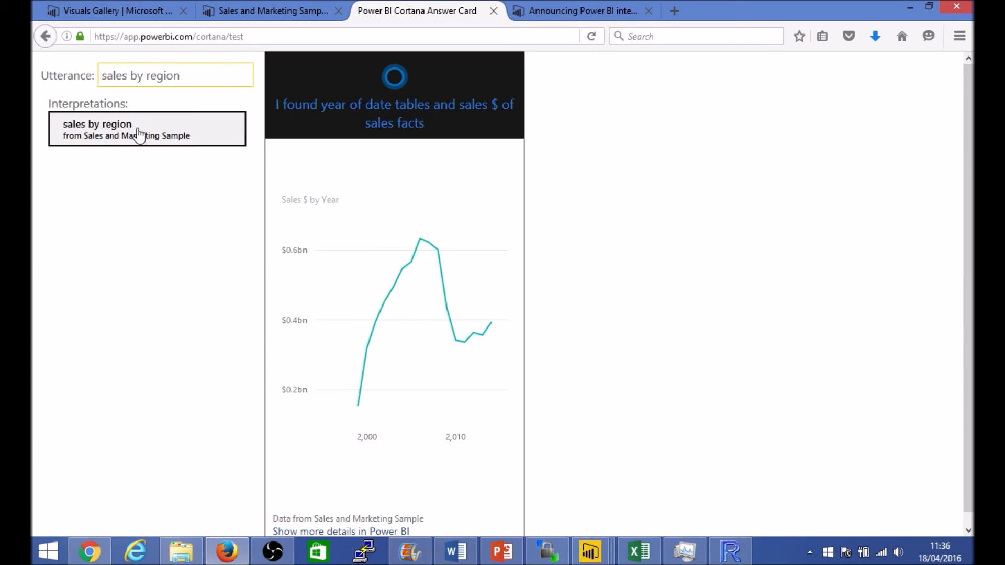
pyautogui.click(138, 135)
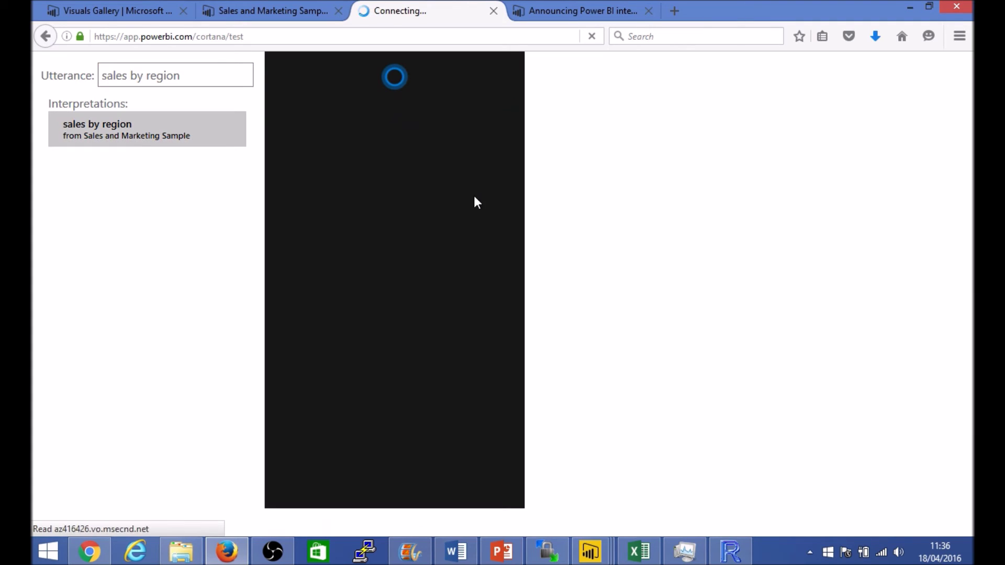
pyautogui.moveTo(430, 248)
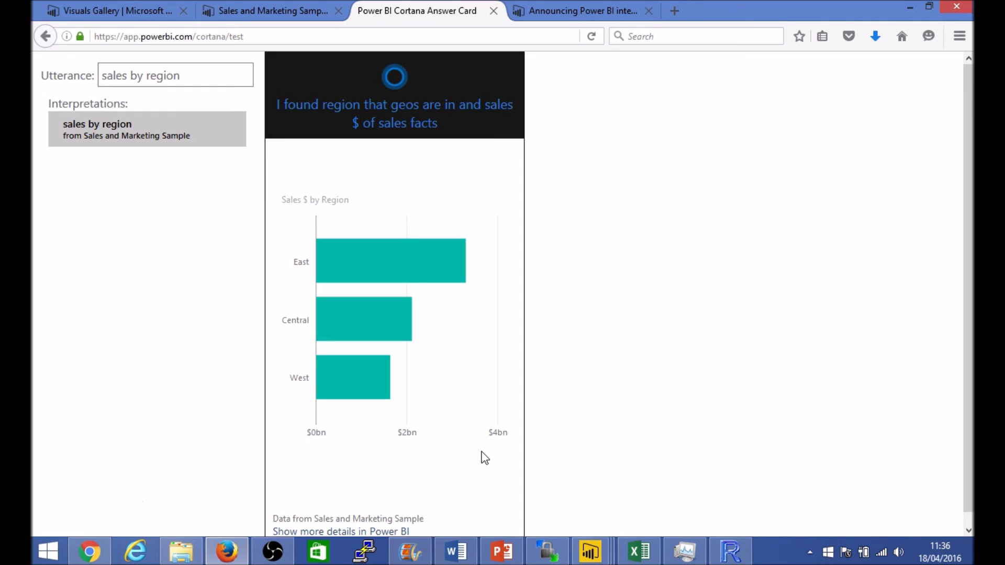
pyautogui.click(590, 552)
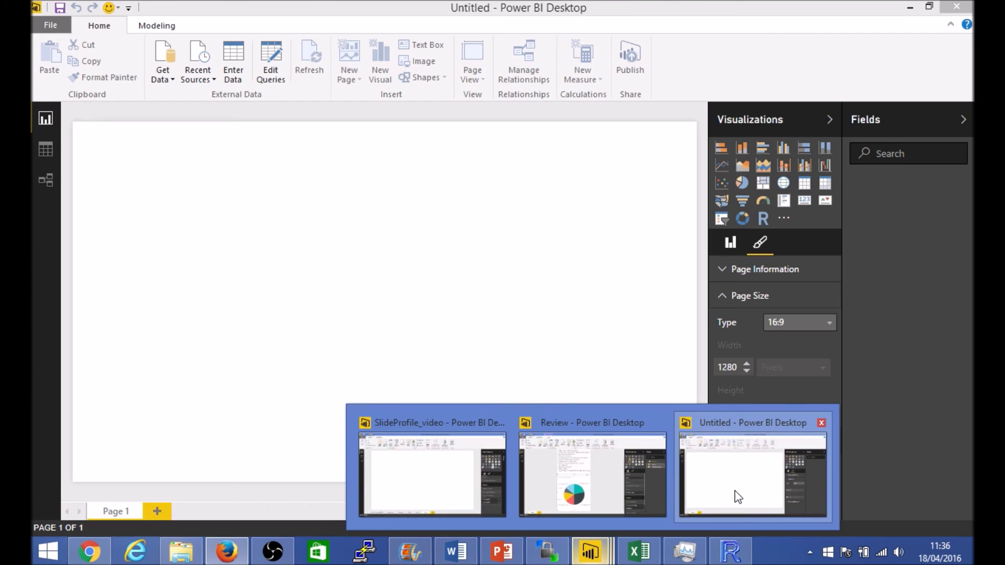
# Step: Check the blank Untitled Desktop report, then view the blog's example Cortana responses
pyautogui.click(738, 496)
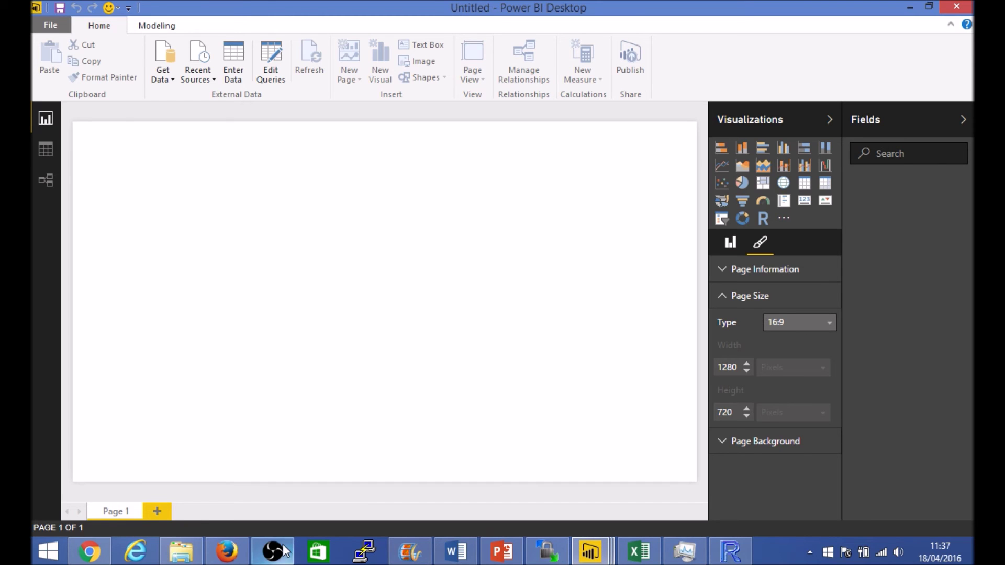
pyautogui.click(227, 551)
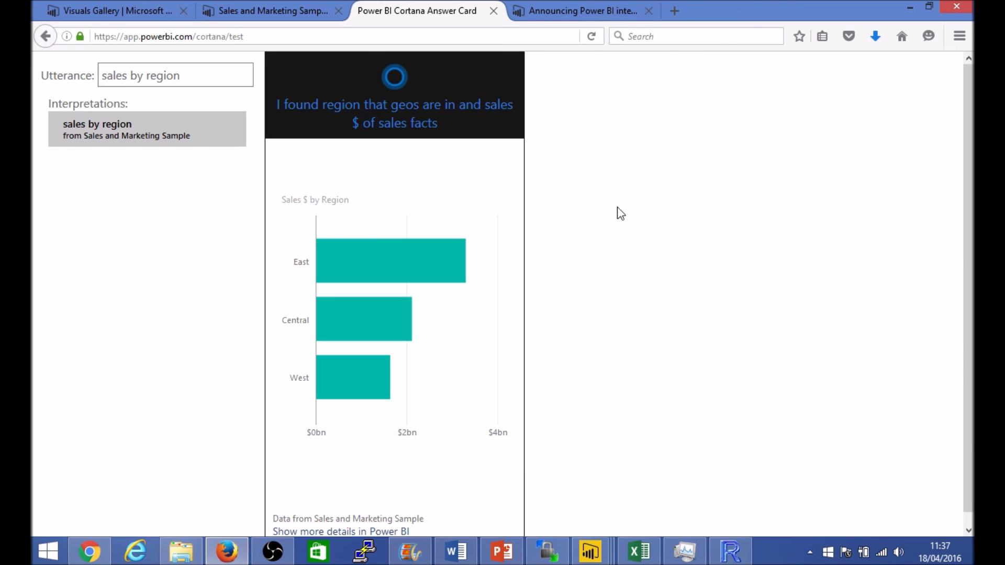
pyautogui.click(599, 11)
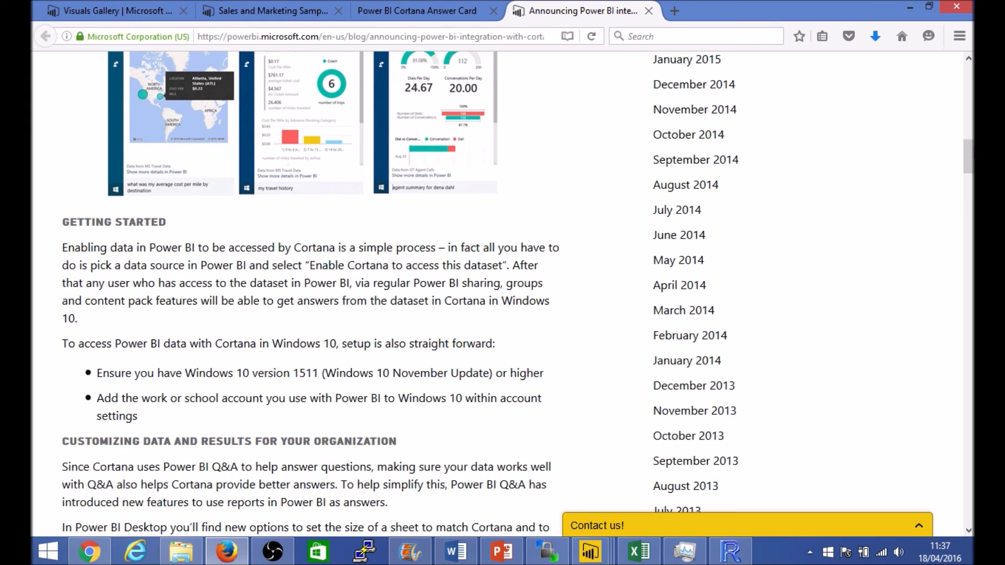
pyautogui.moveTo(969, 155); pyautogui.dragTo(966, 138)
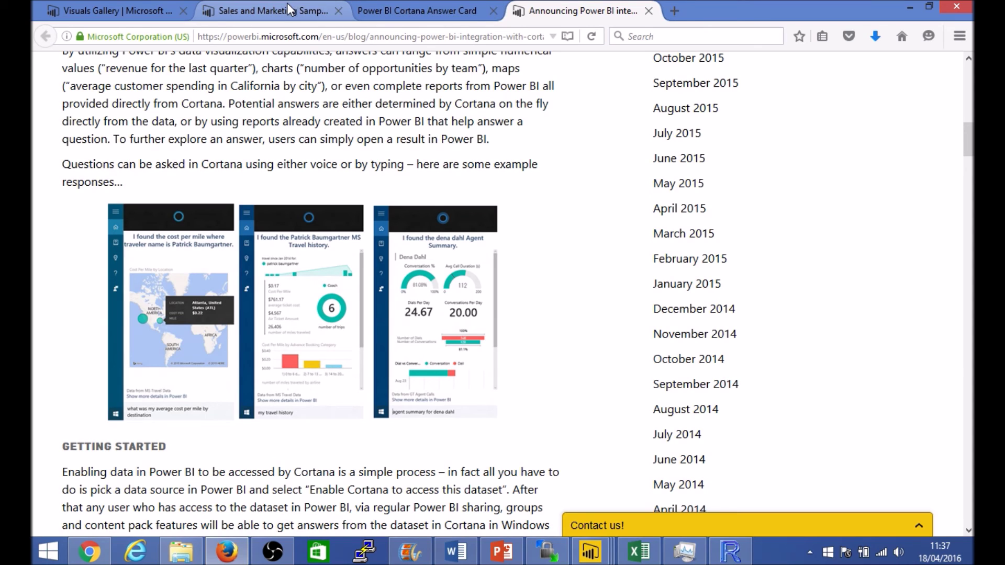
pyautogui.moveTo(591, 547)
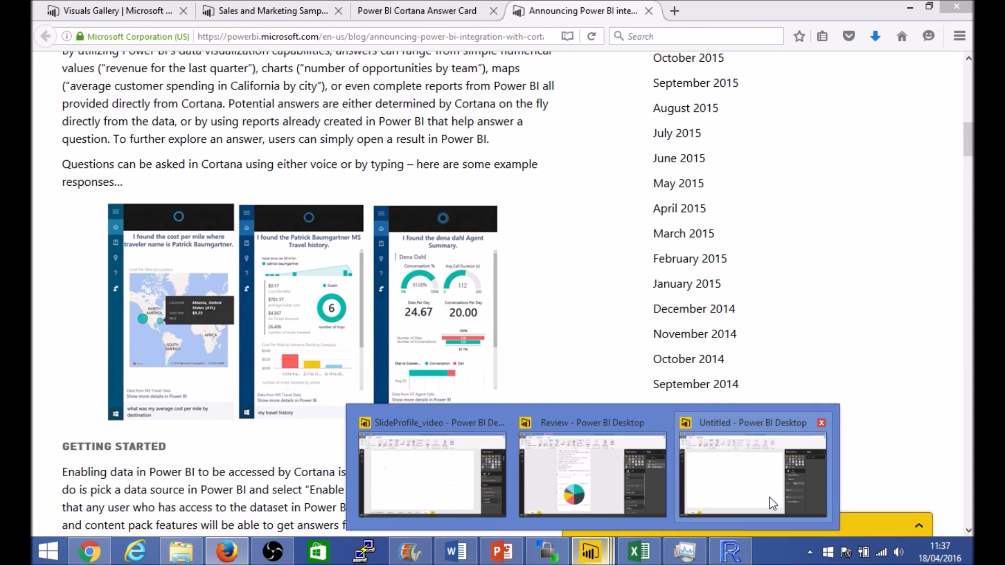
pyautogui.click(765, 481)
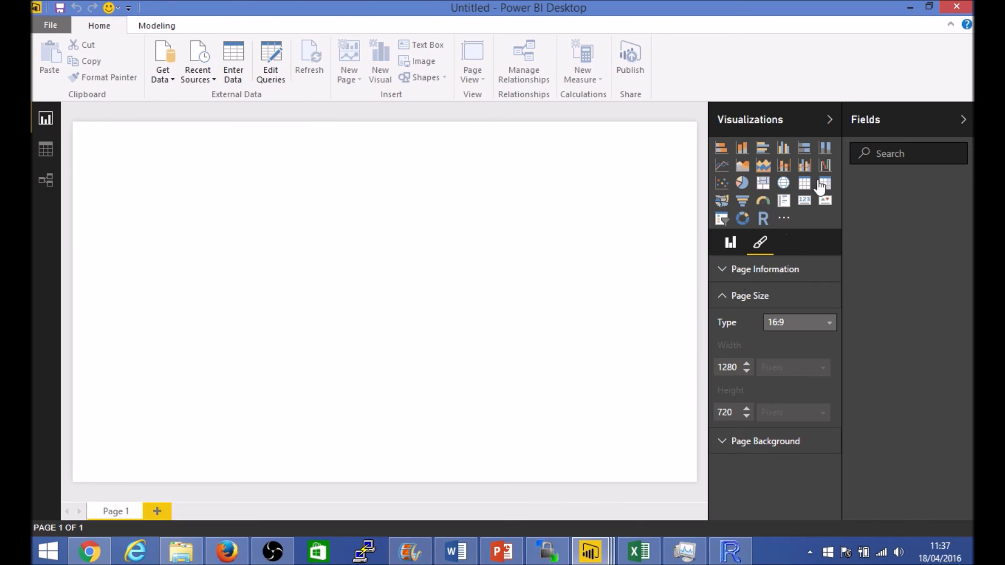
# Step: Change the report's Page Size type from 16:9 to Cortana, giving a 296 × 592 page
pyautogui.click(731, 243)
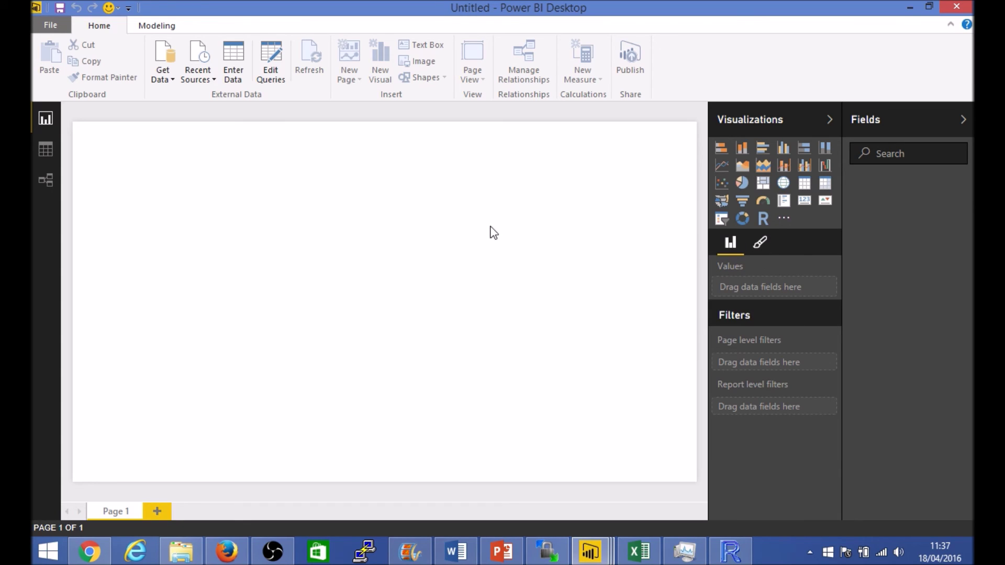
pyautogui.click(760, 242)
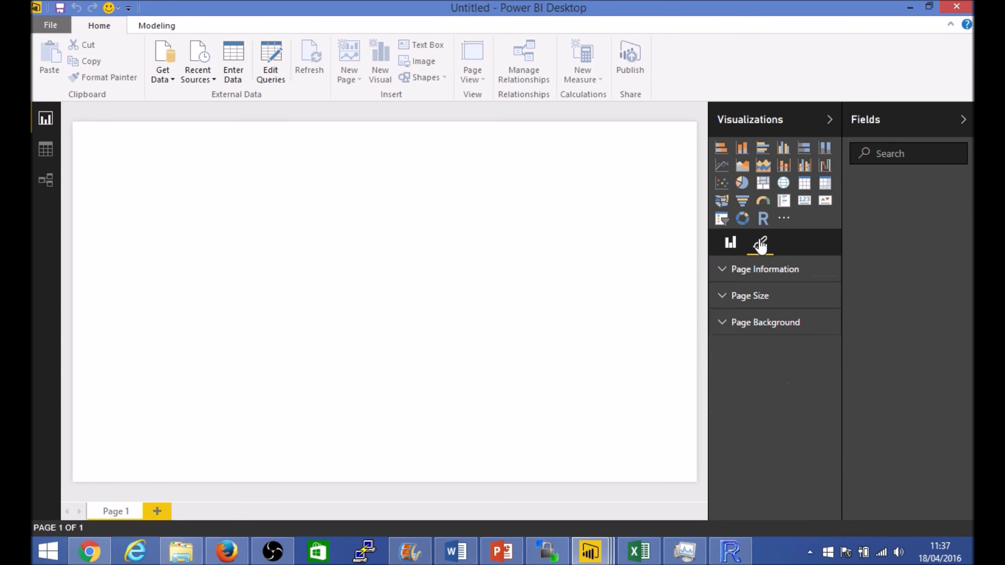
pyautogui.click(727, 297)
pyautogui.click(831, 332)
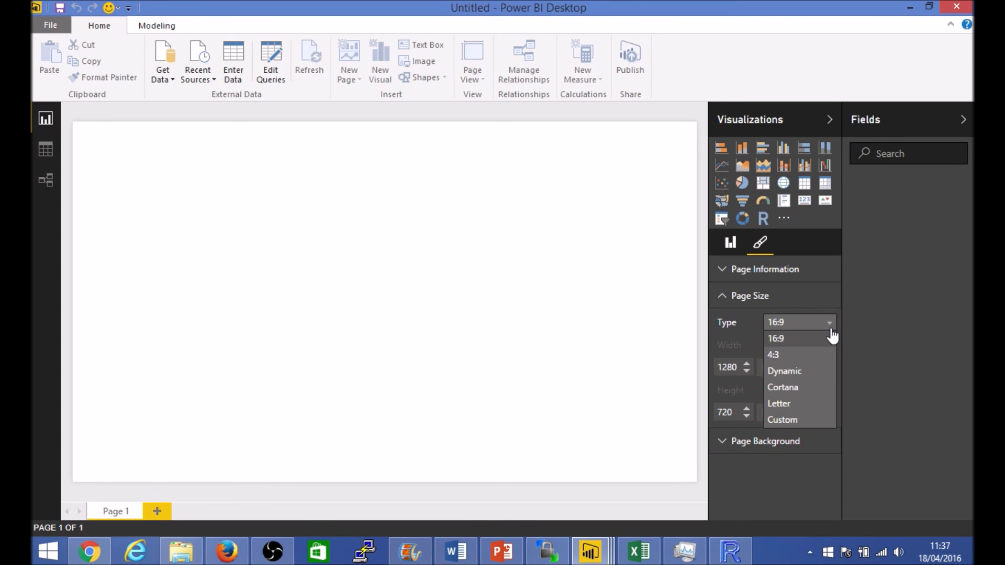
pyautogui.click(793, 389)
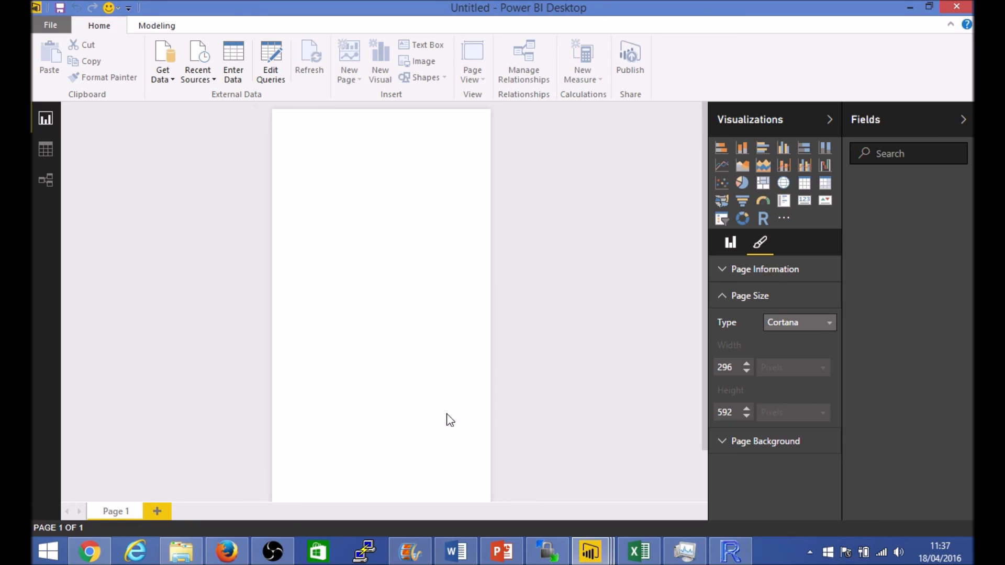
# Step: Go back to Firefox's Cortana Answer Card tab via the Sales and Marketing Sample tab
pyautogui.click(238, 547)
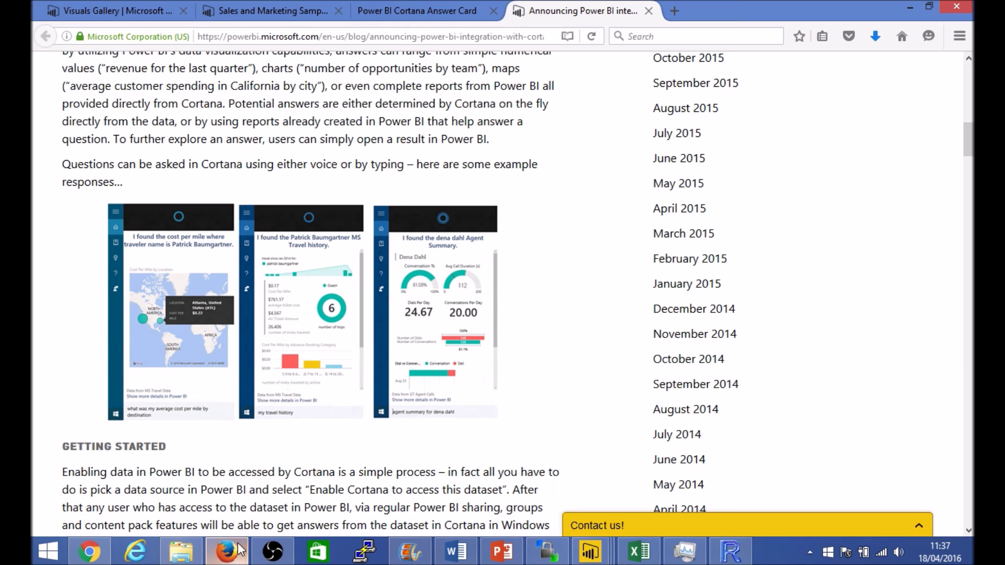
pyautogui.click(279, 11)
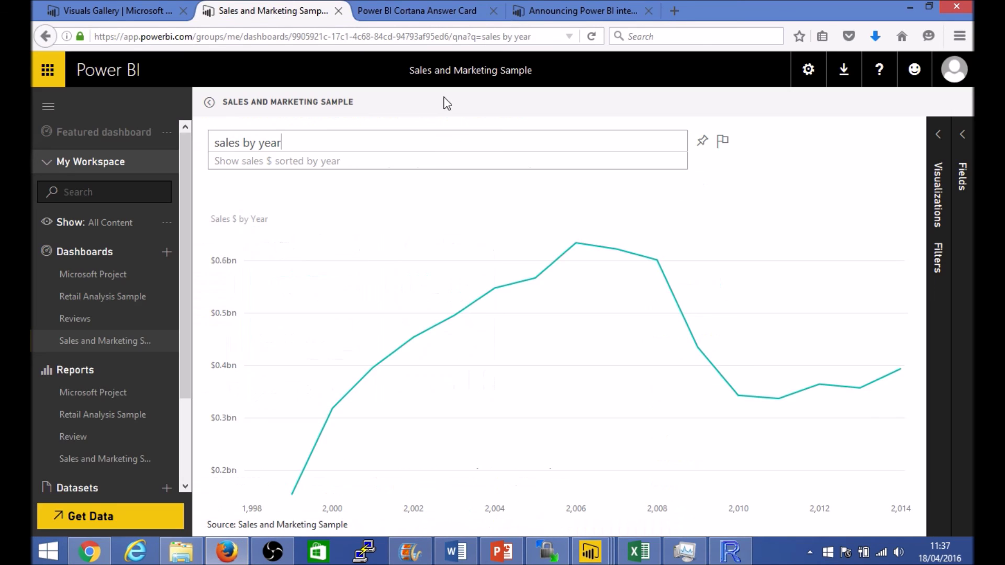
pyautogui.click(414, 13)
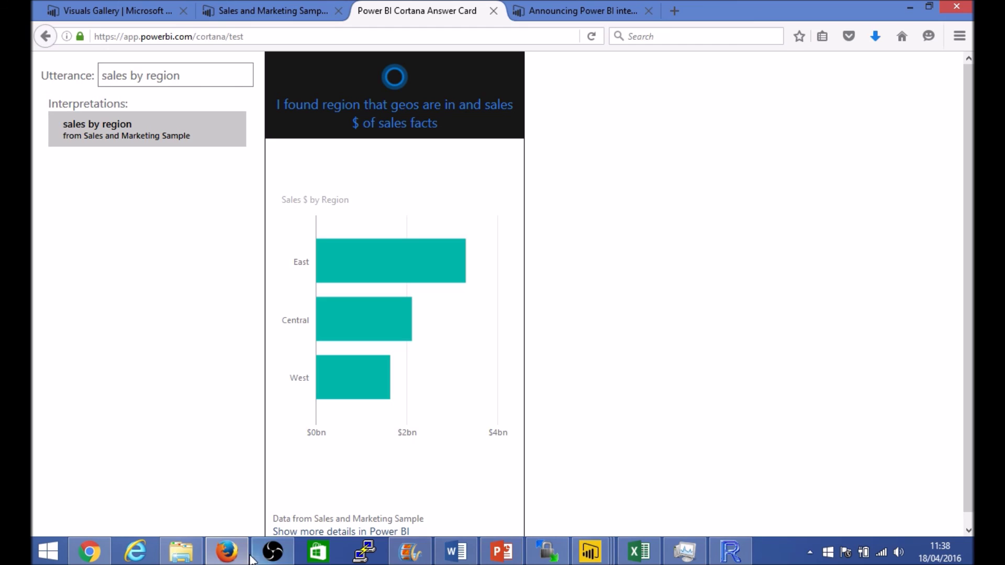
pyautogui.moveTo(266, 562)
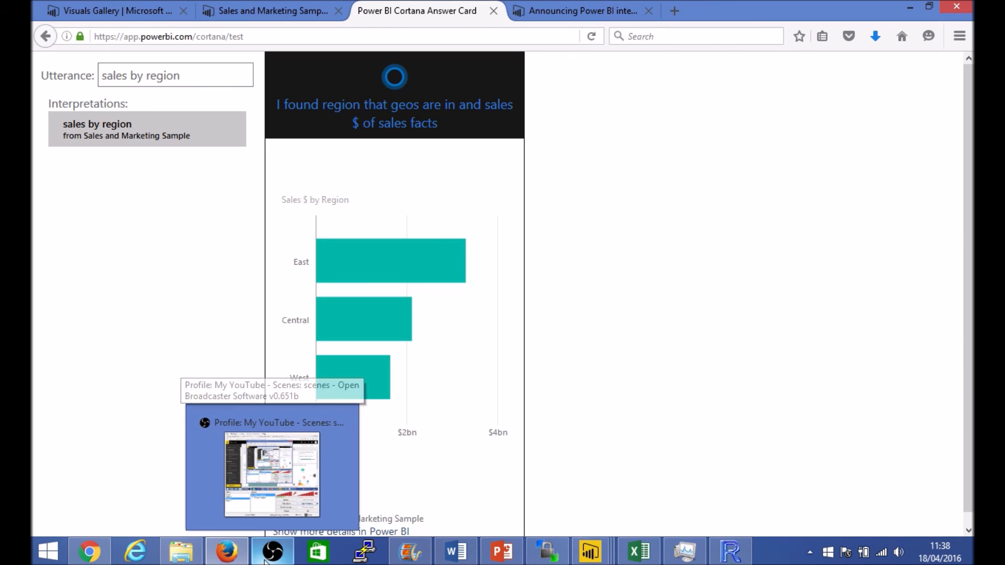